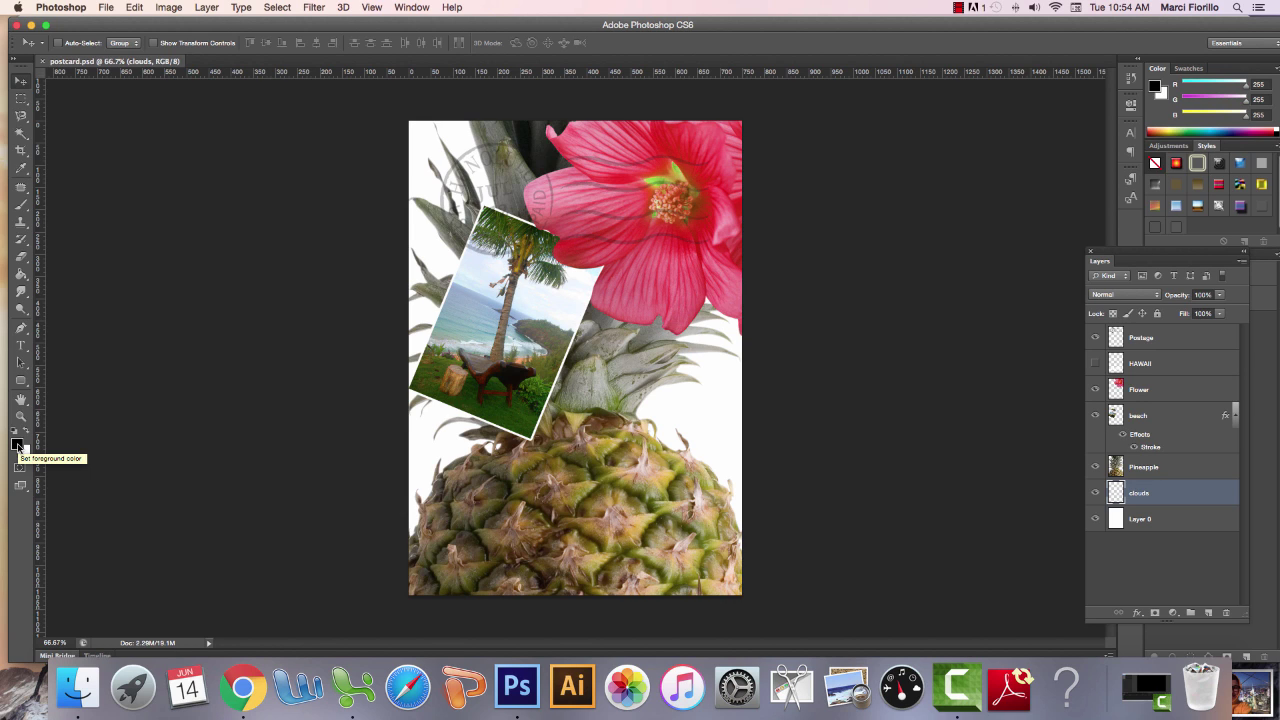
Step: Set the foreground colour to light blue and render the Clouds filter on the clouds layer
click(17, 445)
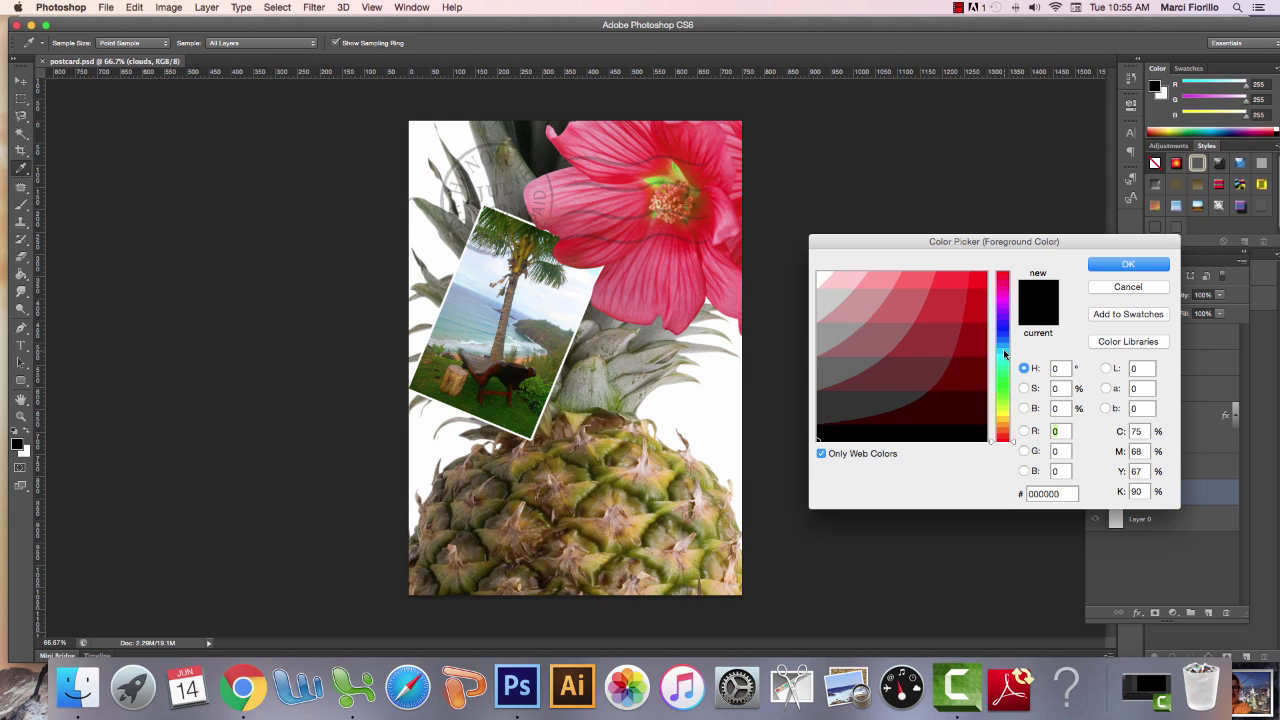
click(1005, 352)
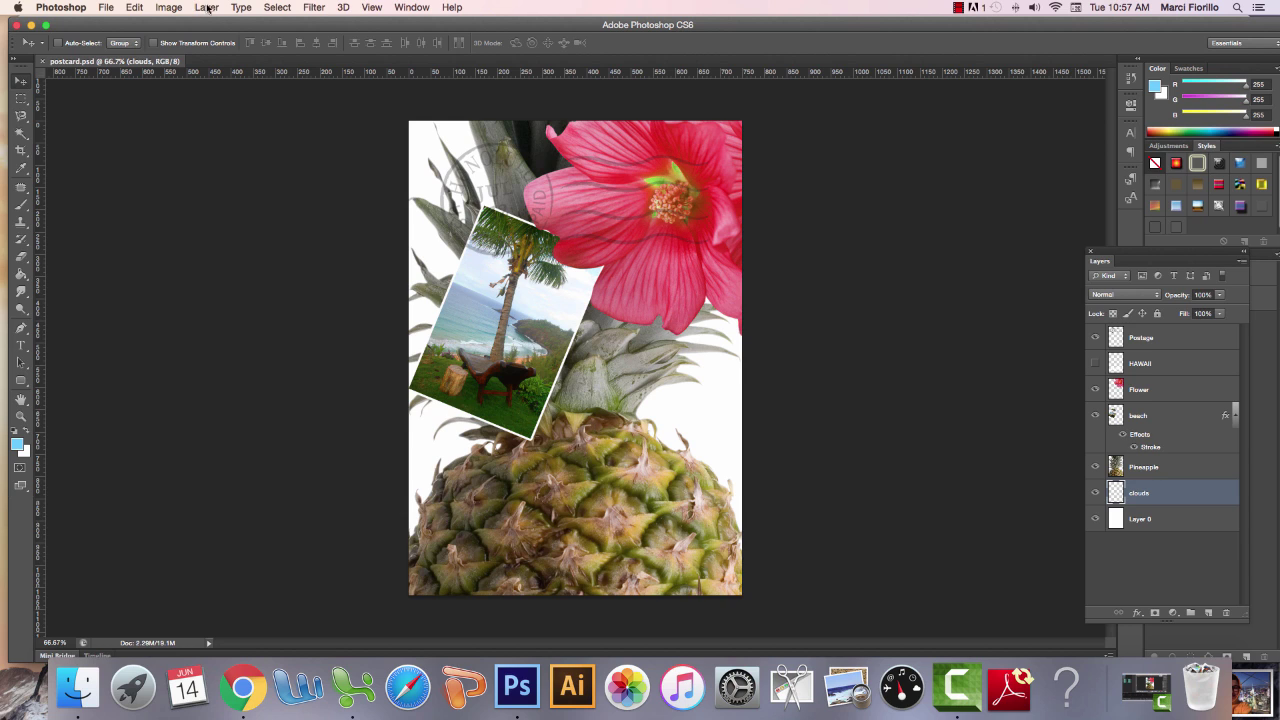
click(312, 8)
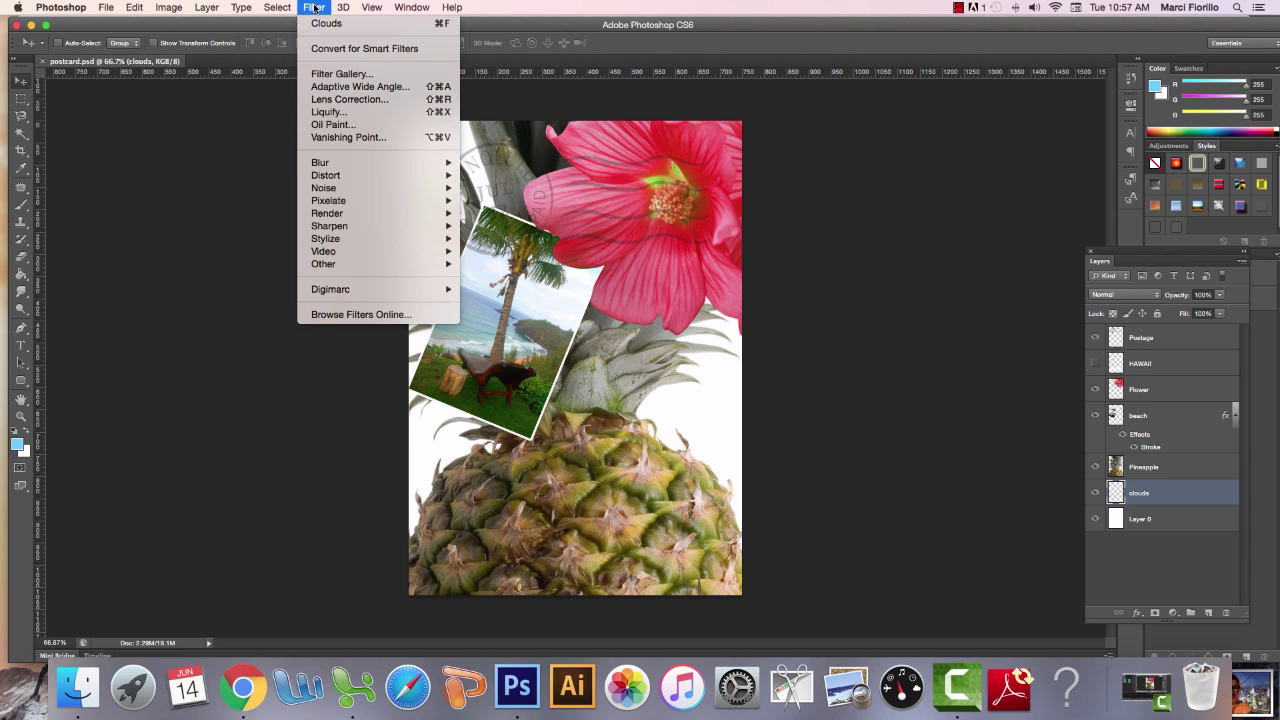
mouse_move(340, 170)
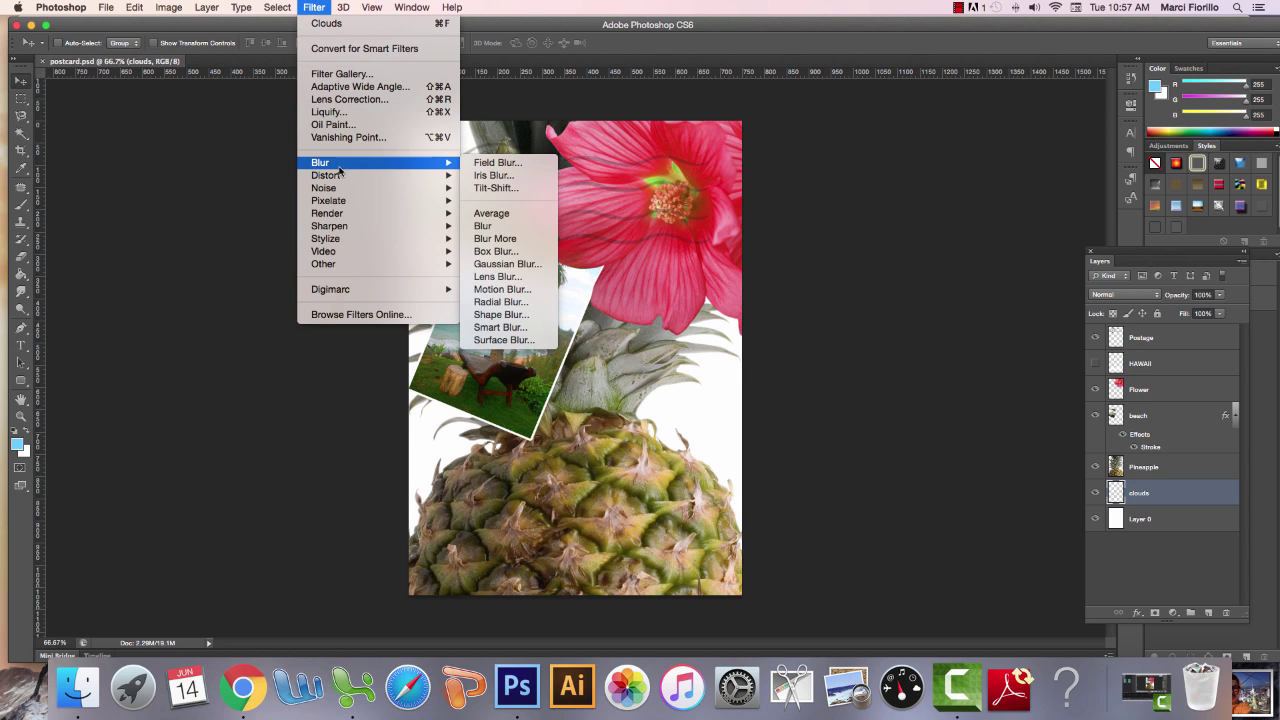
mouse_move(346, 215)
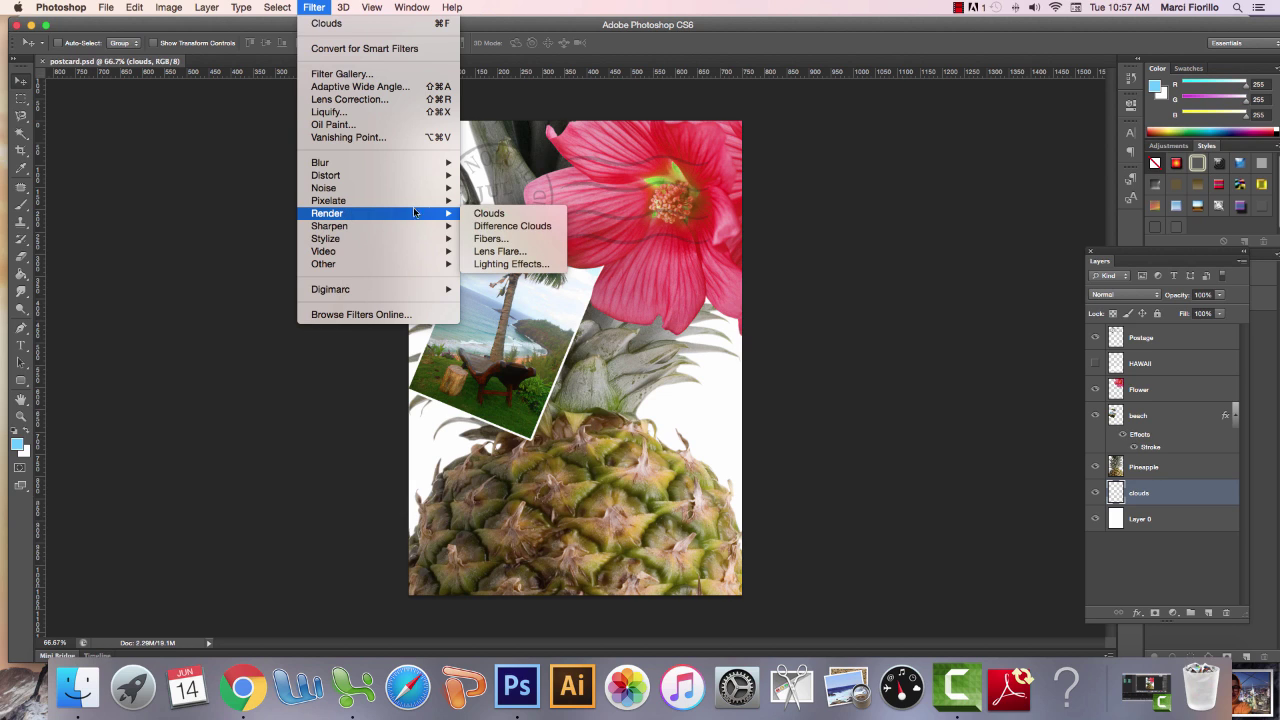
click(487, 215)
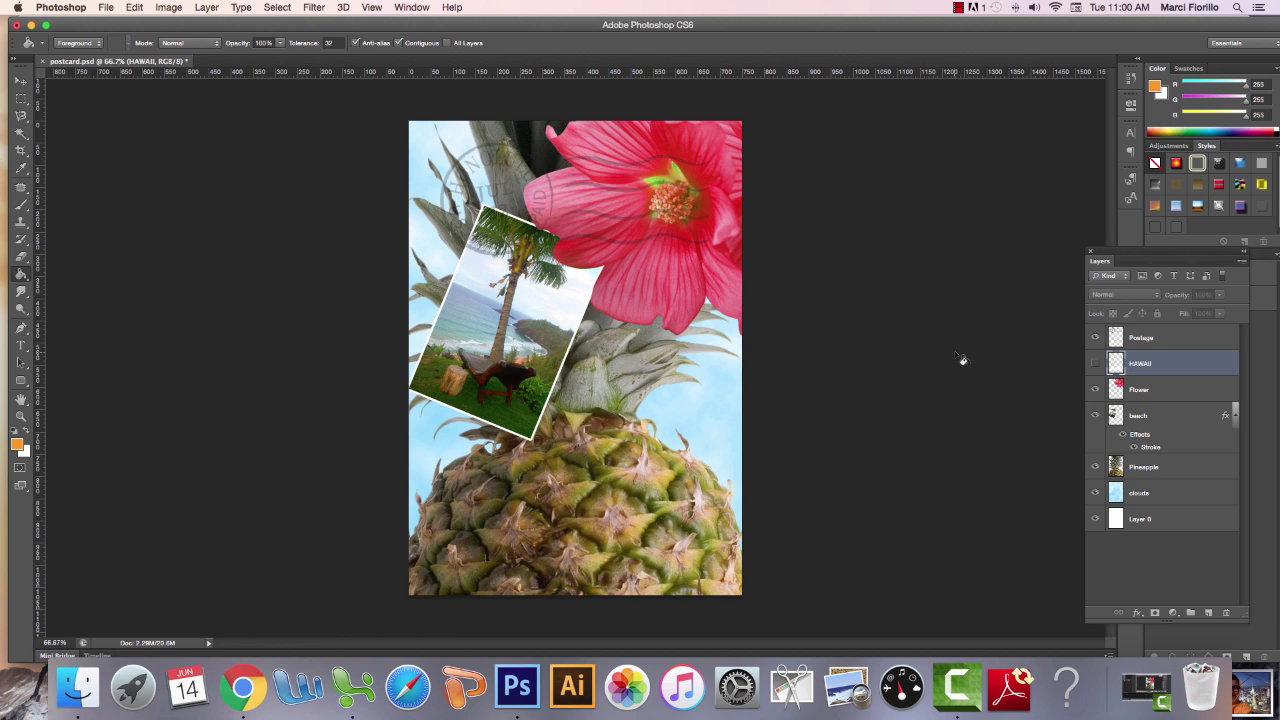
Step: Show the HAWAII layer and select the pixels of its lettering
click(1095, 365)
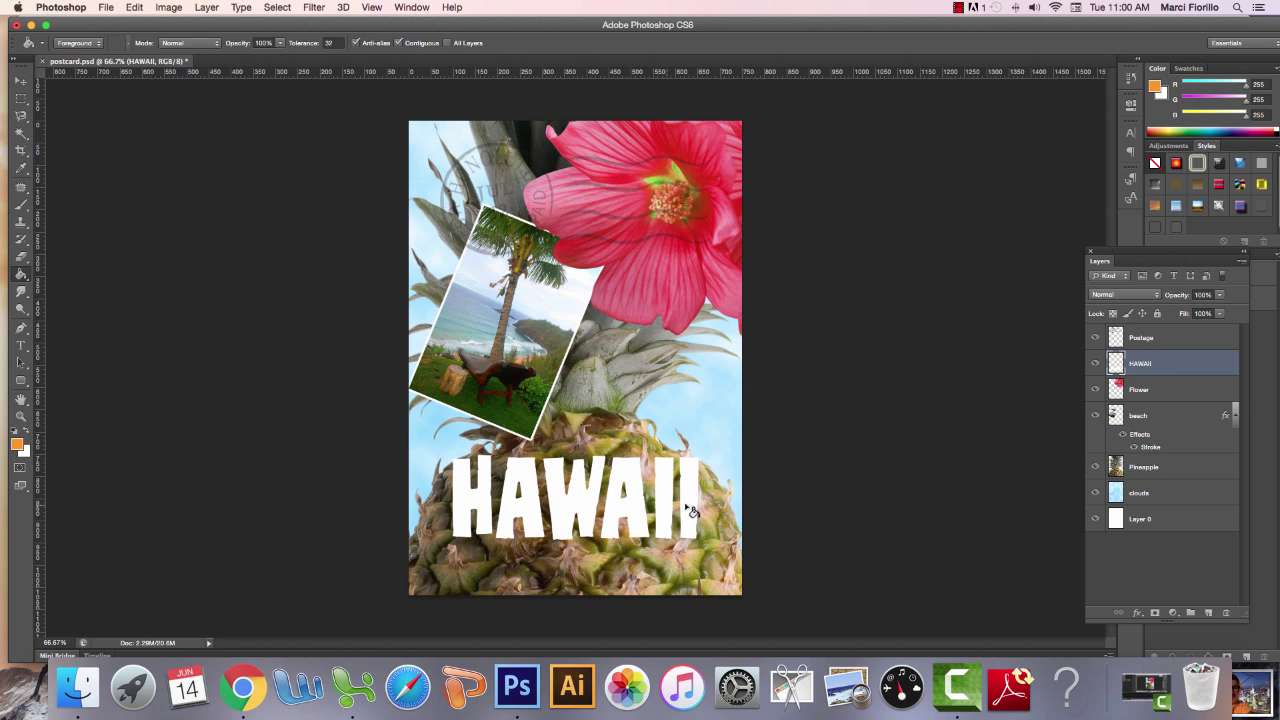
right_click(1117, 368)
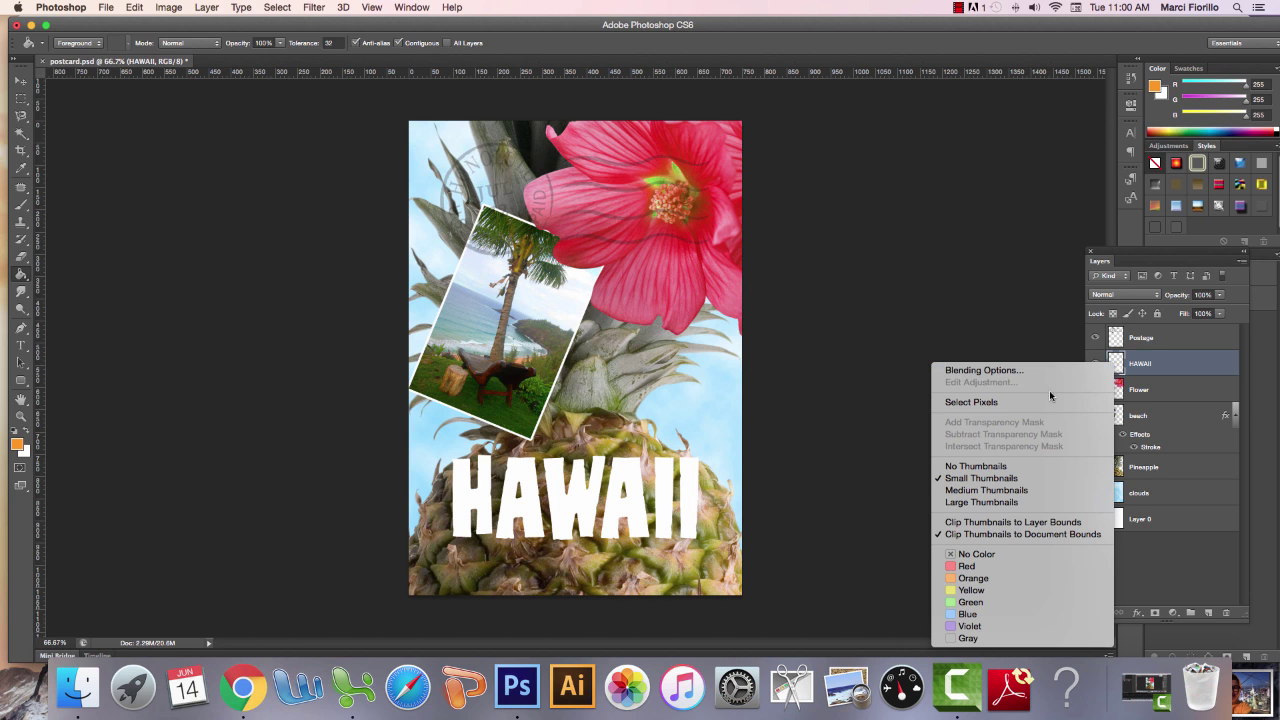
click(1008, 404)
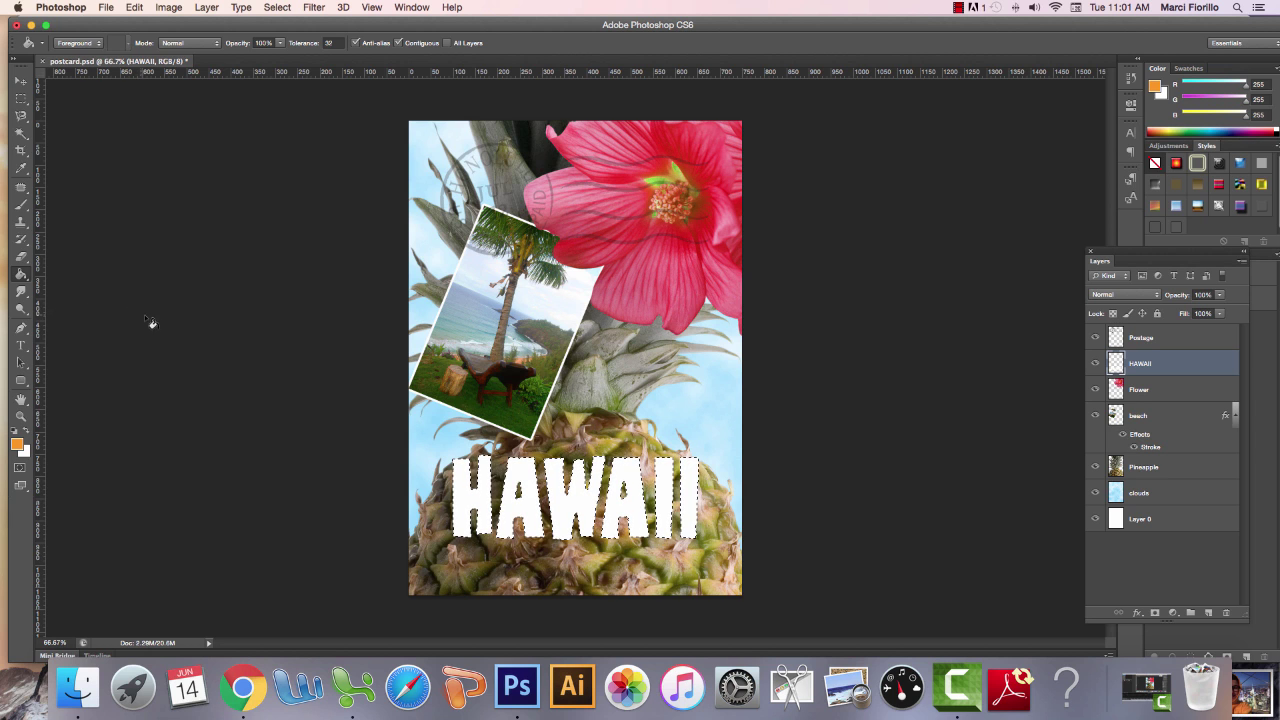
Step: Activate the Gradient tool and set the foreground colour to light orange ff9933
click(27, 281)
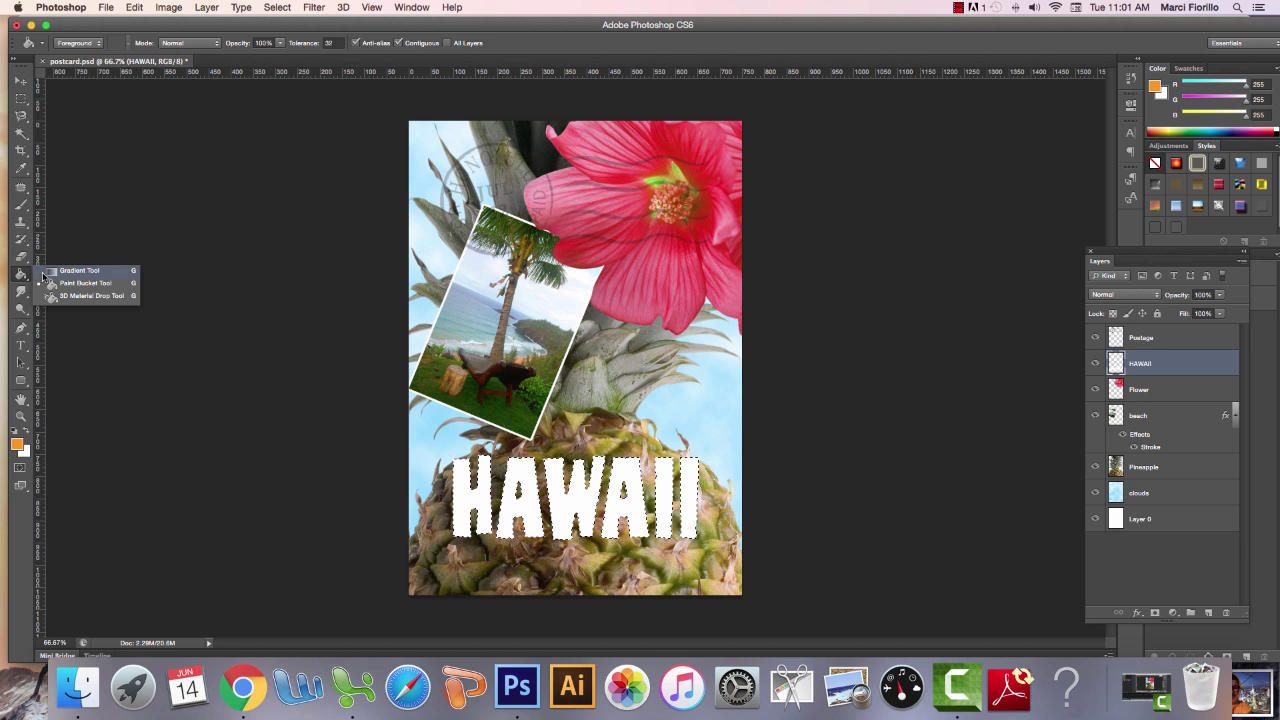
click(43, 272)
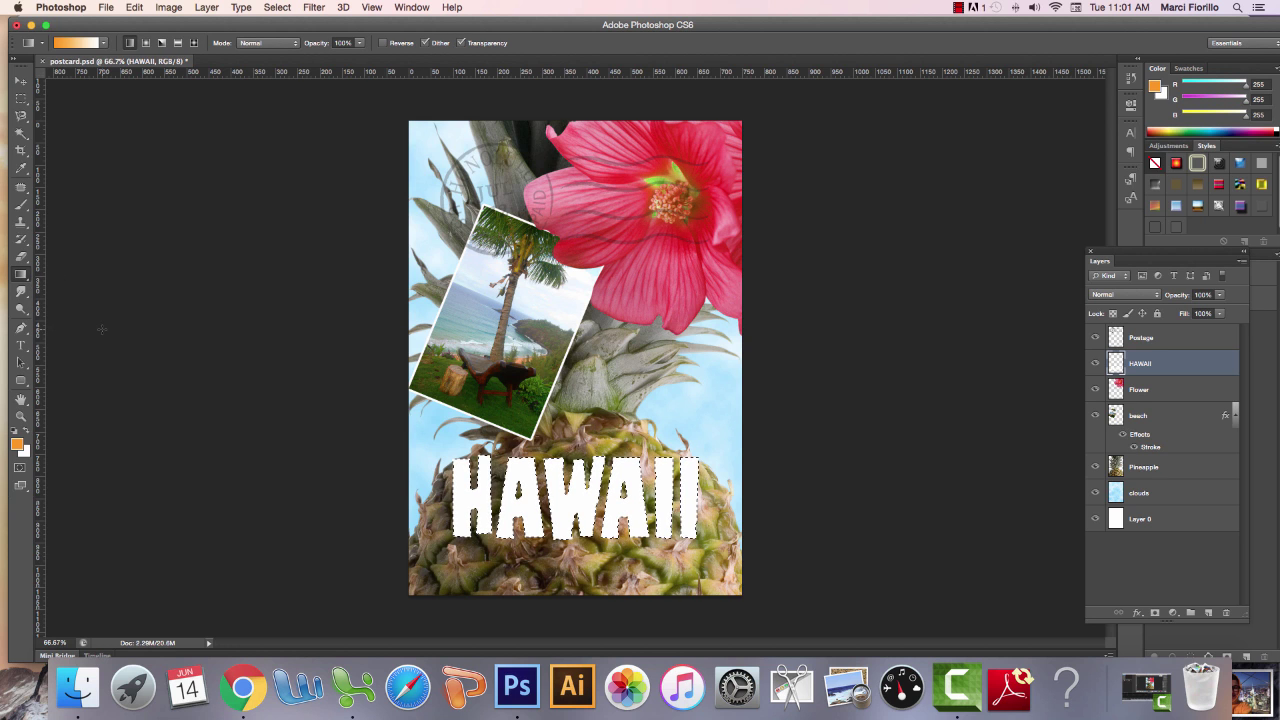
click(17, 445)
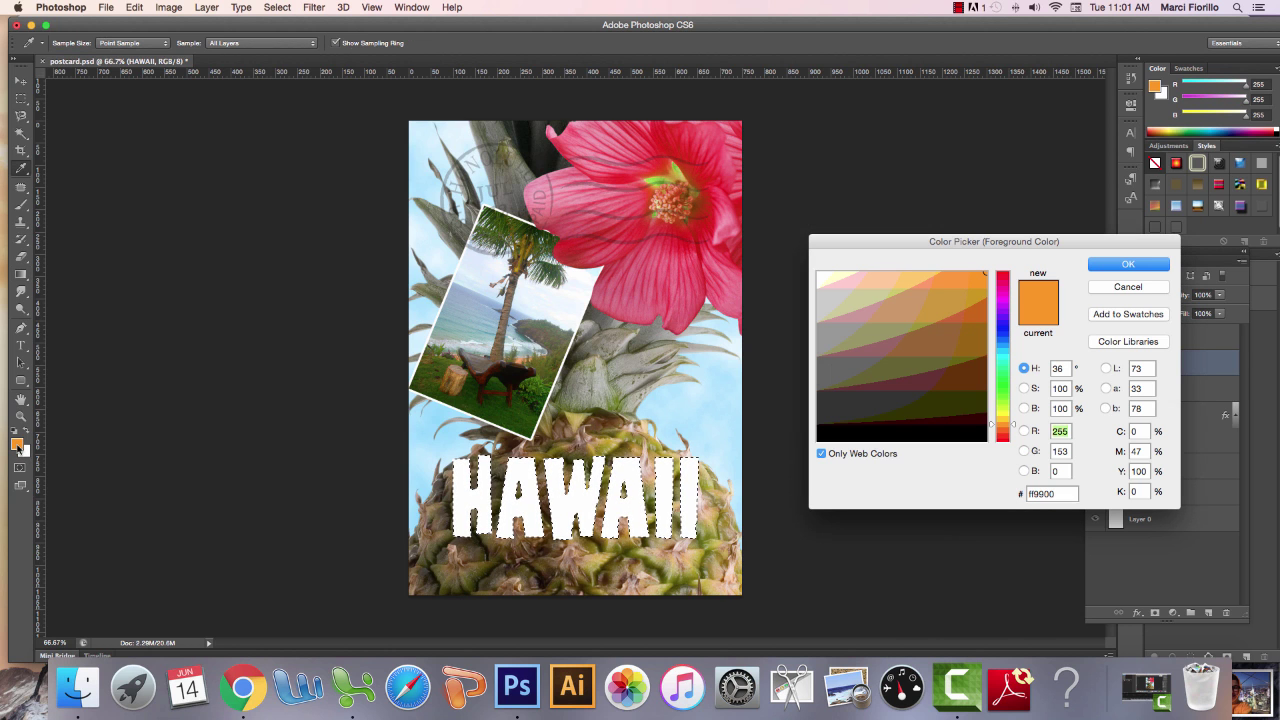
click(1005, 389)
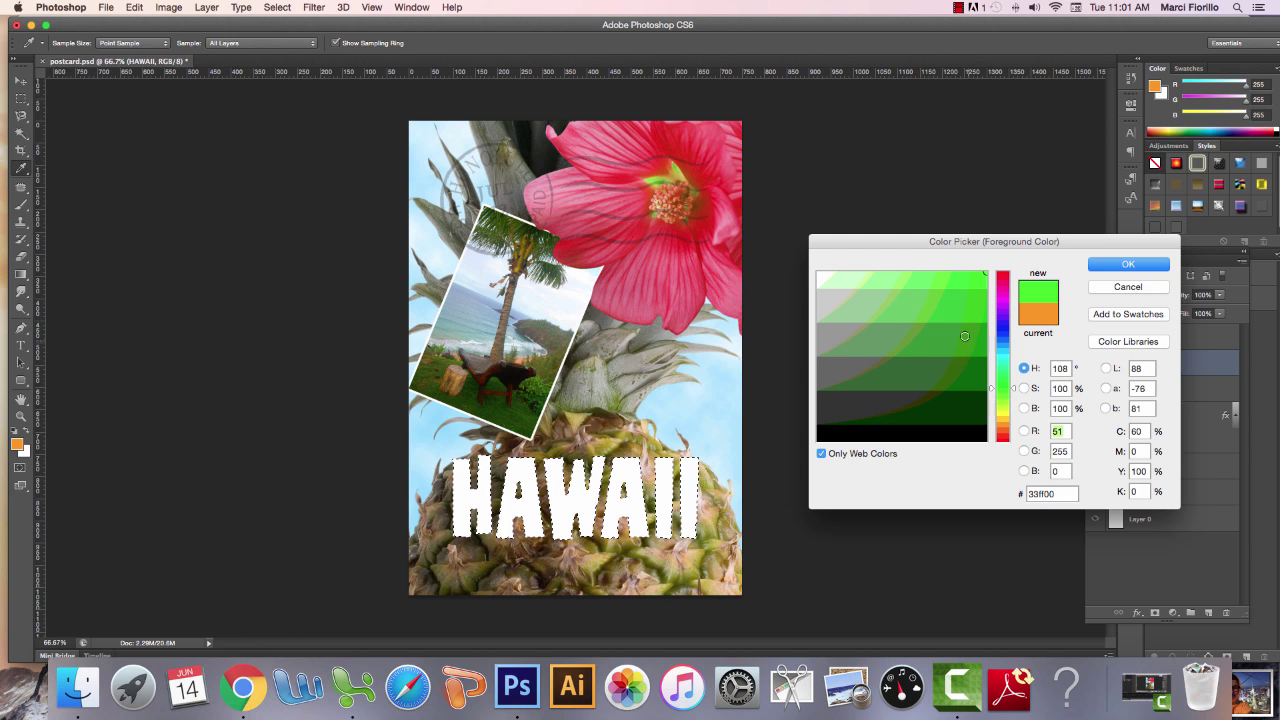
click(970, 302)
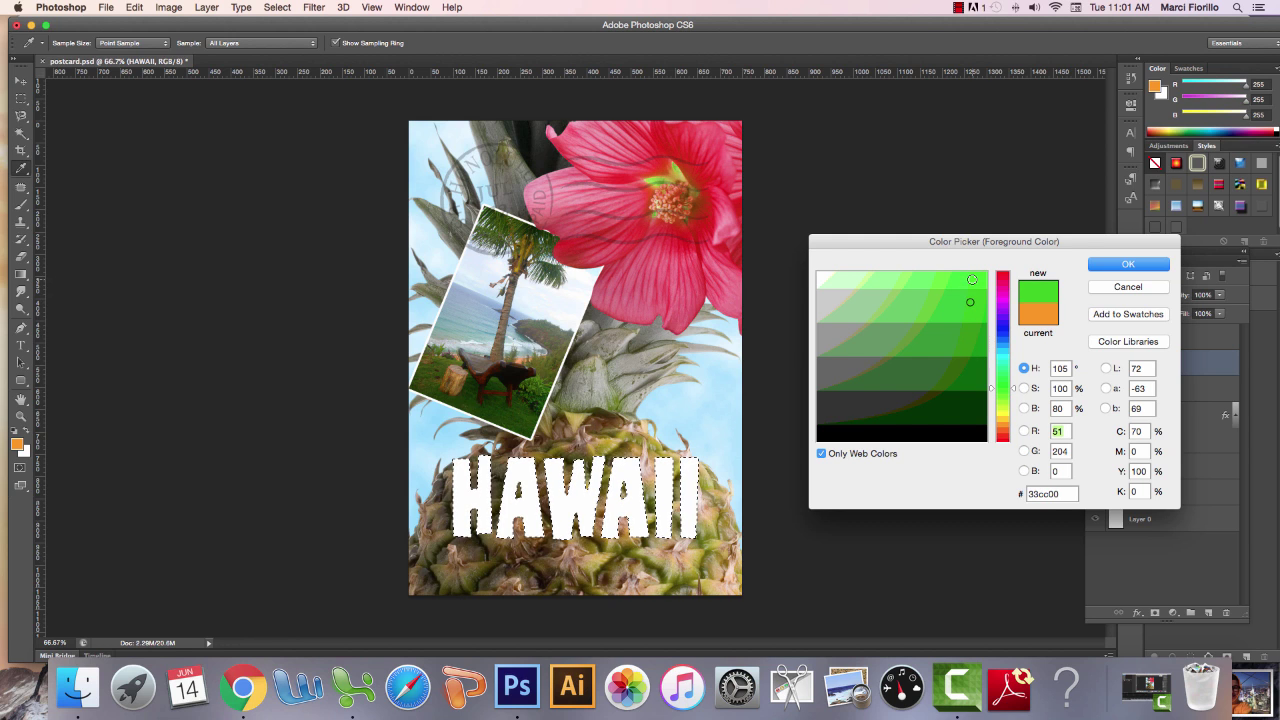
click(971, 280)
click(1005, 424)
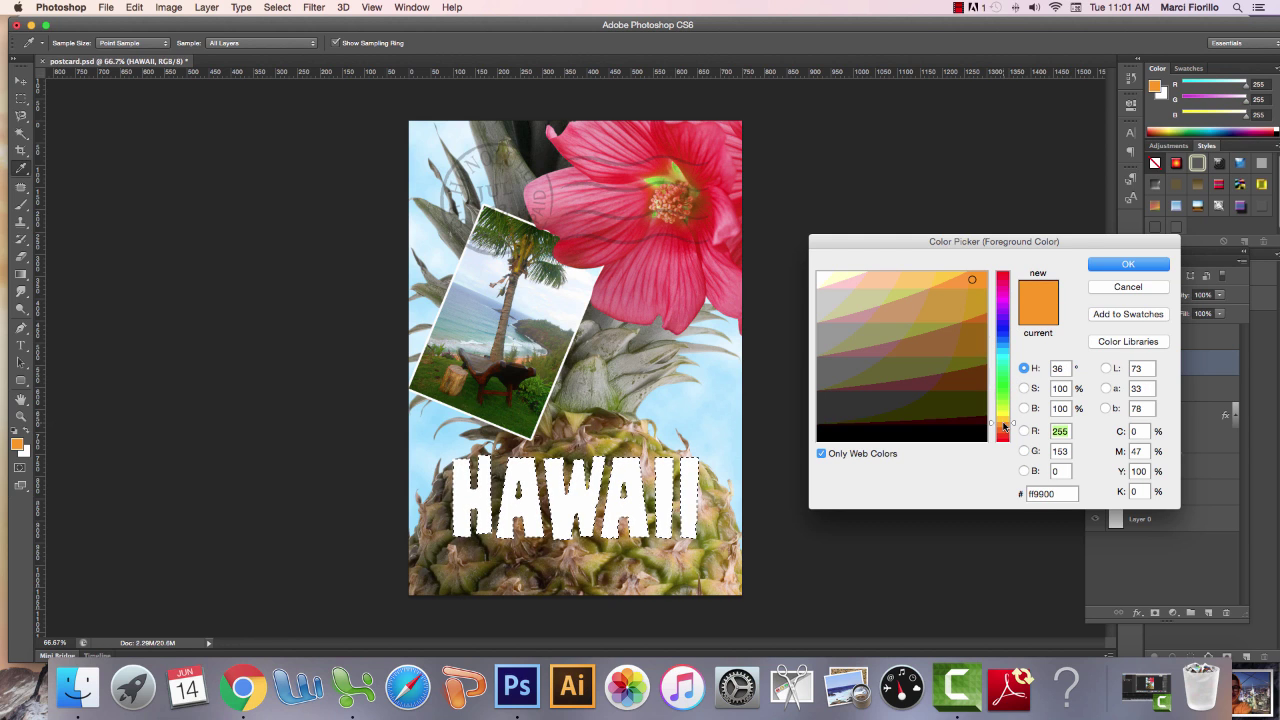
click(968, 280)
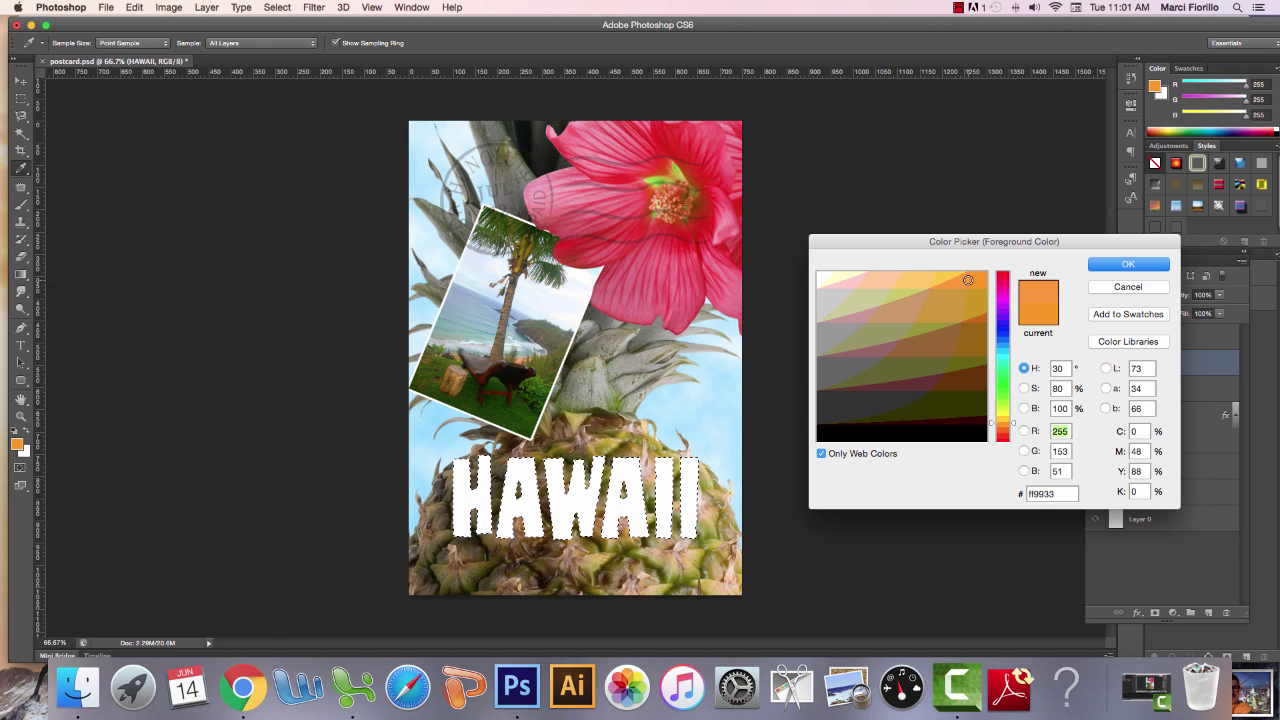
click(1121, 266)
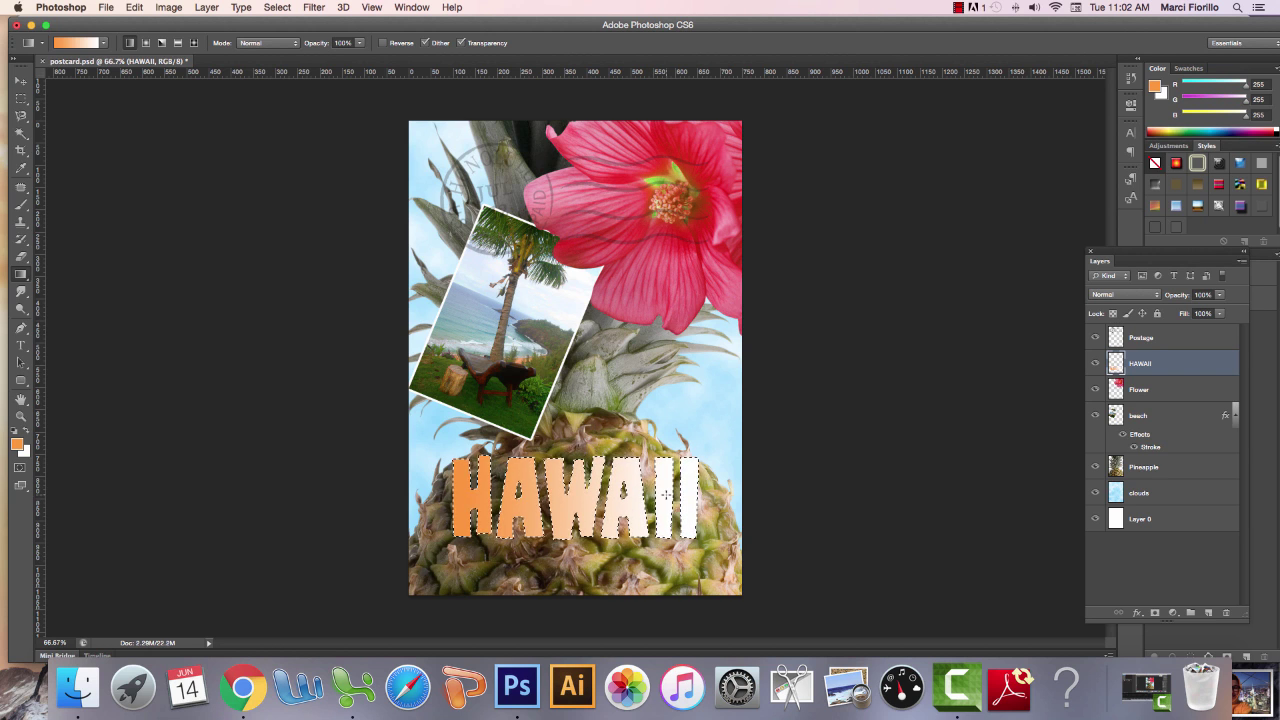
Step: Replace the sideways gradient on the HAWAII letters with a vertical one from white at the top to orange, and deselect
key(super+z)
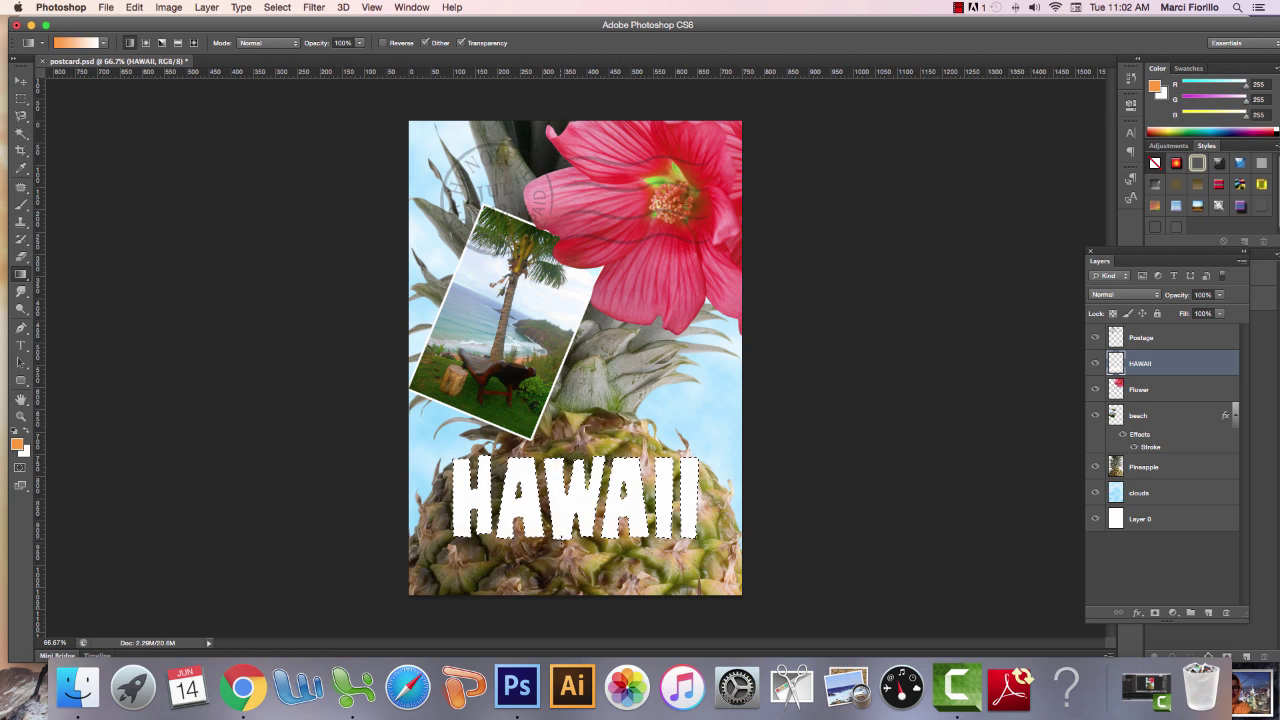
key(super+z)
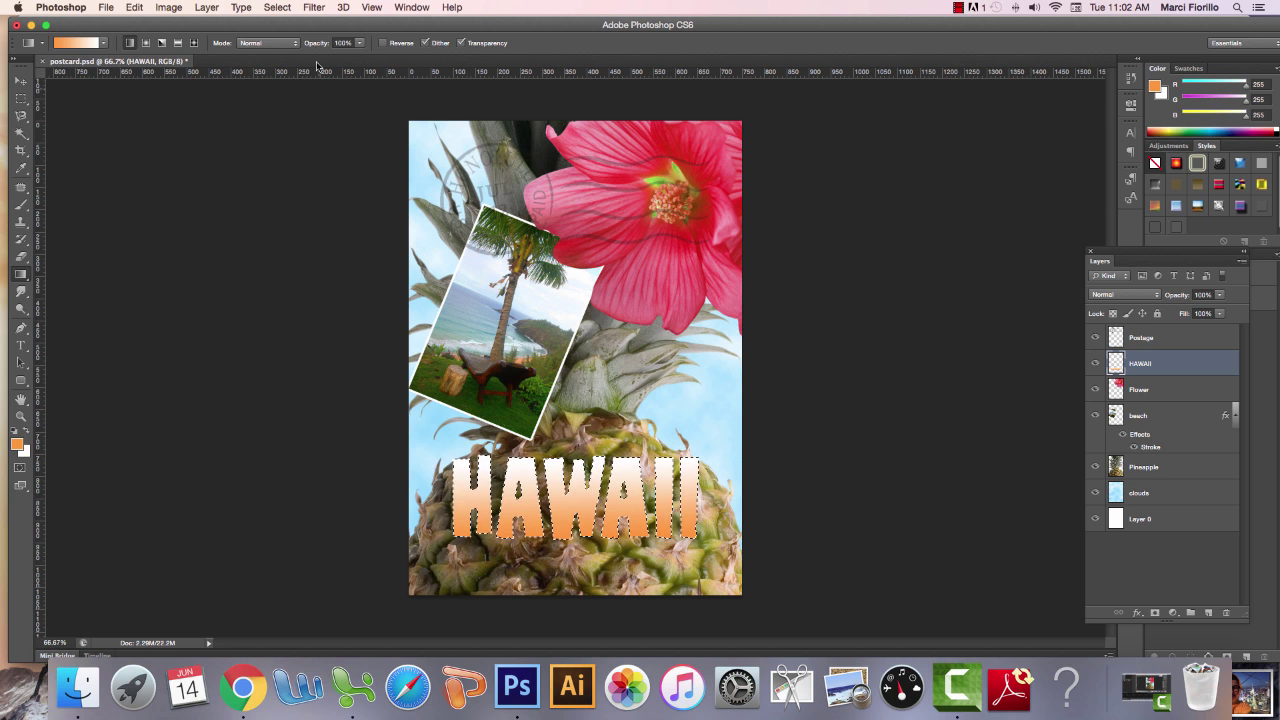
click(277, 7)
click(290, 39)
click(958, 7)
Step: Add a drop shadow to the HAWAII layer with distance 5 px, spread 30% and size 10 px
click(204, 8)
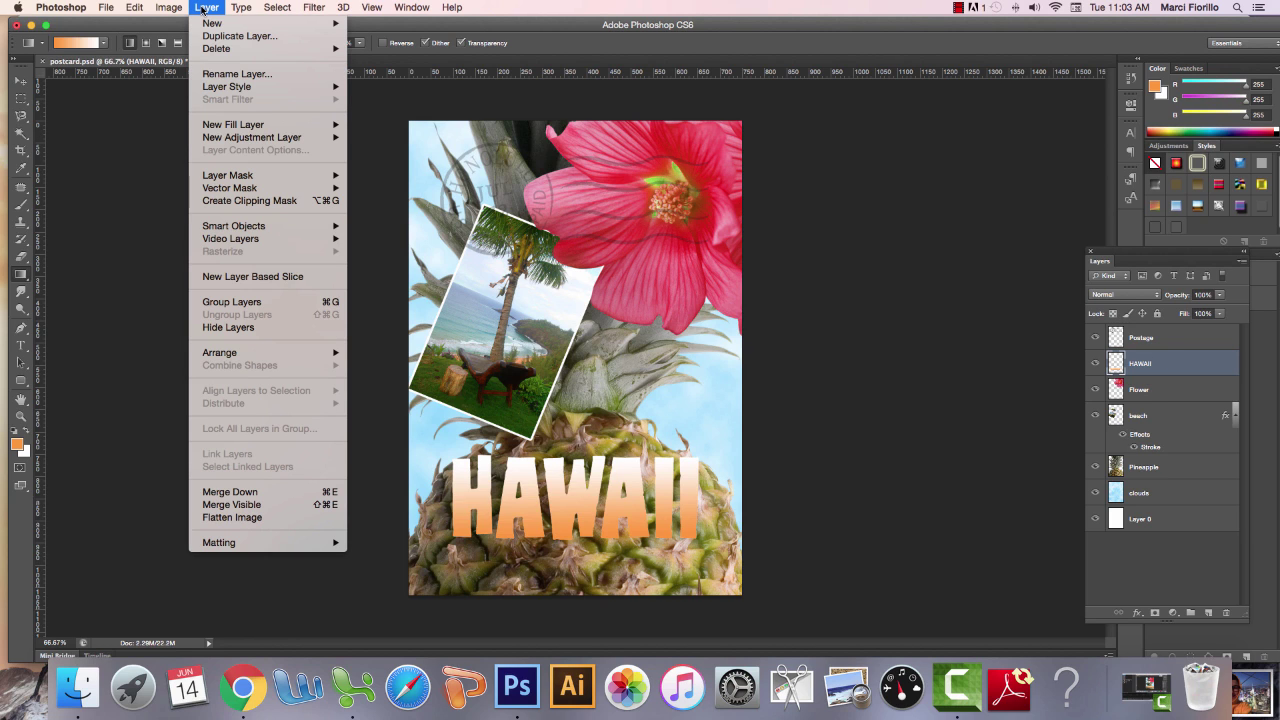
mouse_move(218, 90)
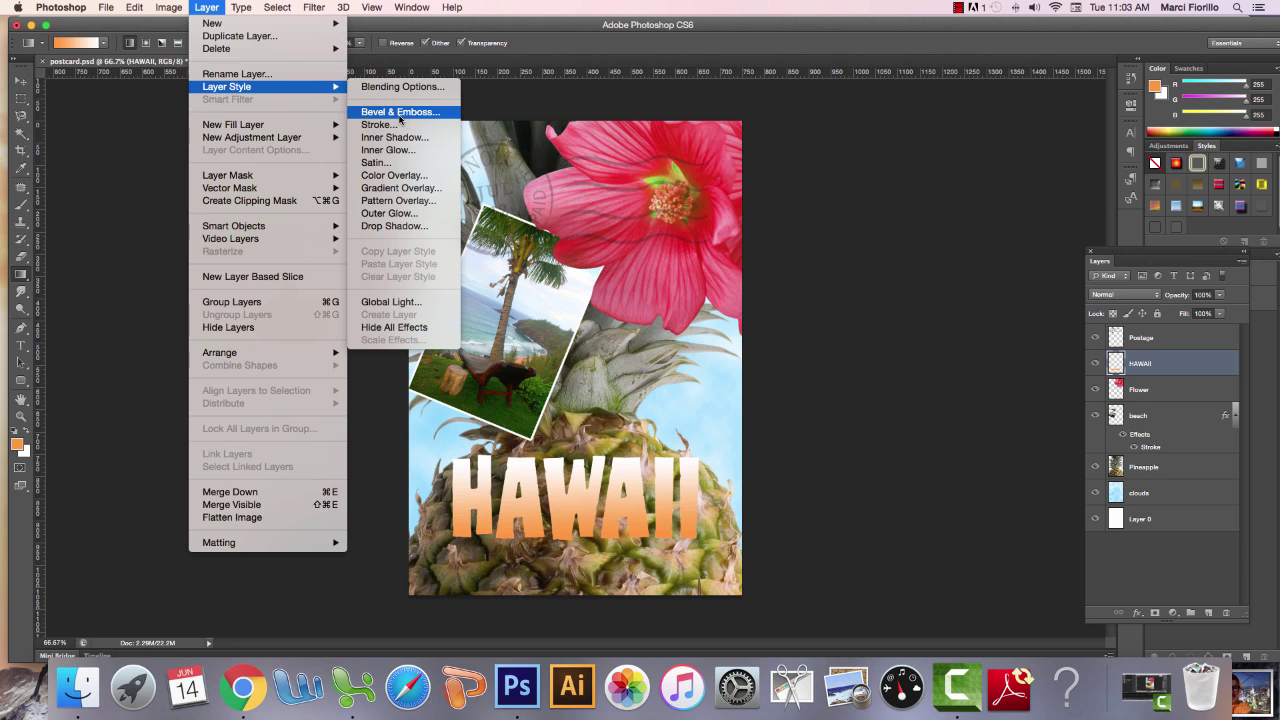
click(395, 226)
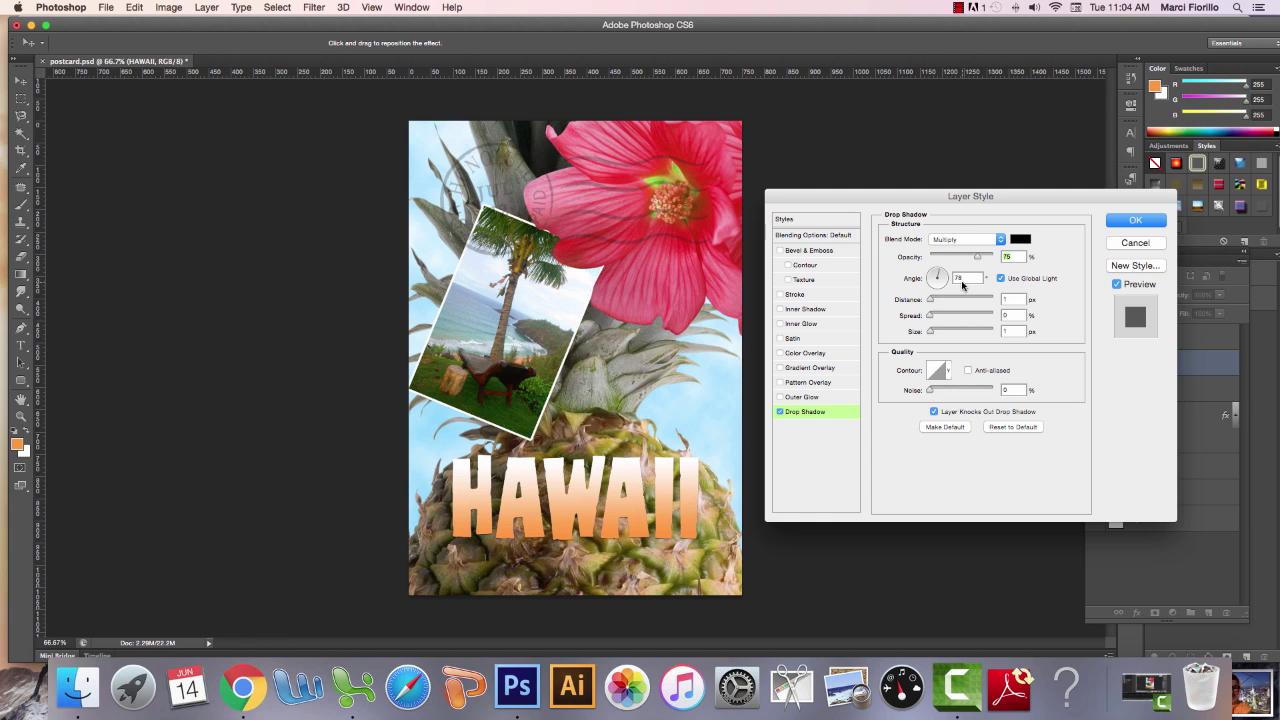
click(1005, 299)
double_click(1005, 299)
text(5)
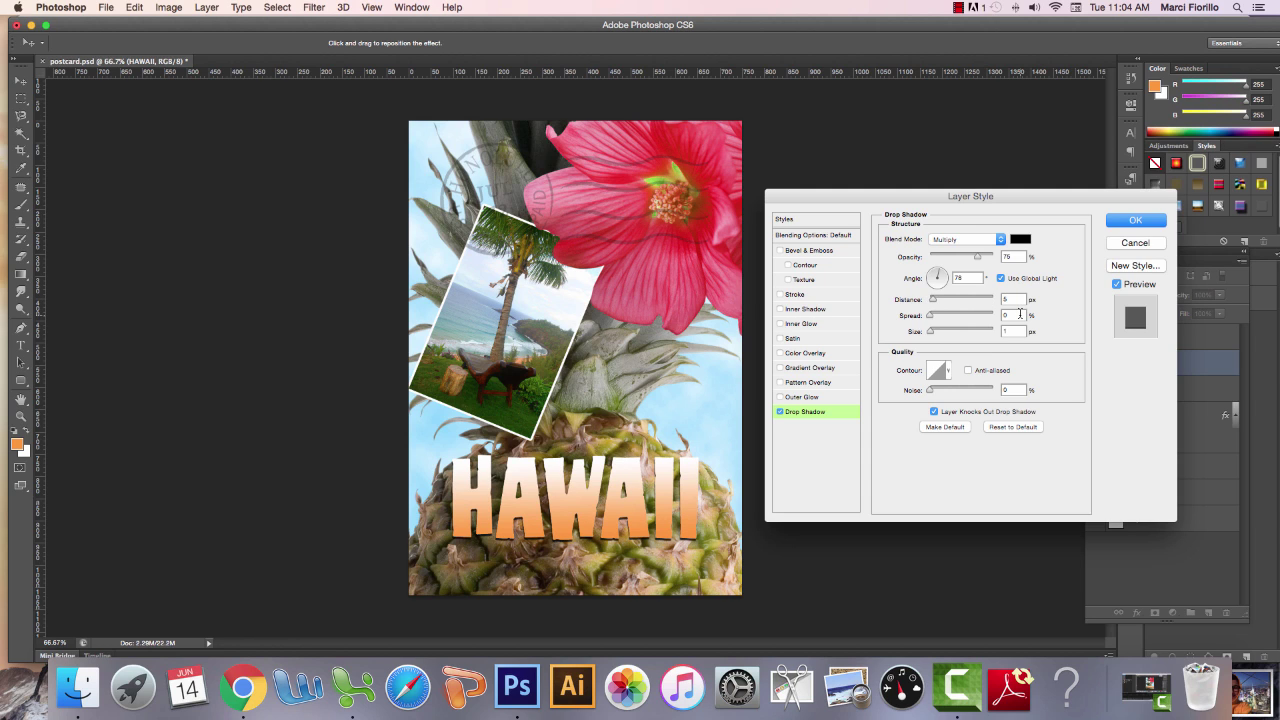
double_click(1020, 314)
text(30)
double_click(1010, 331)
text(10)
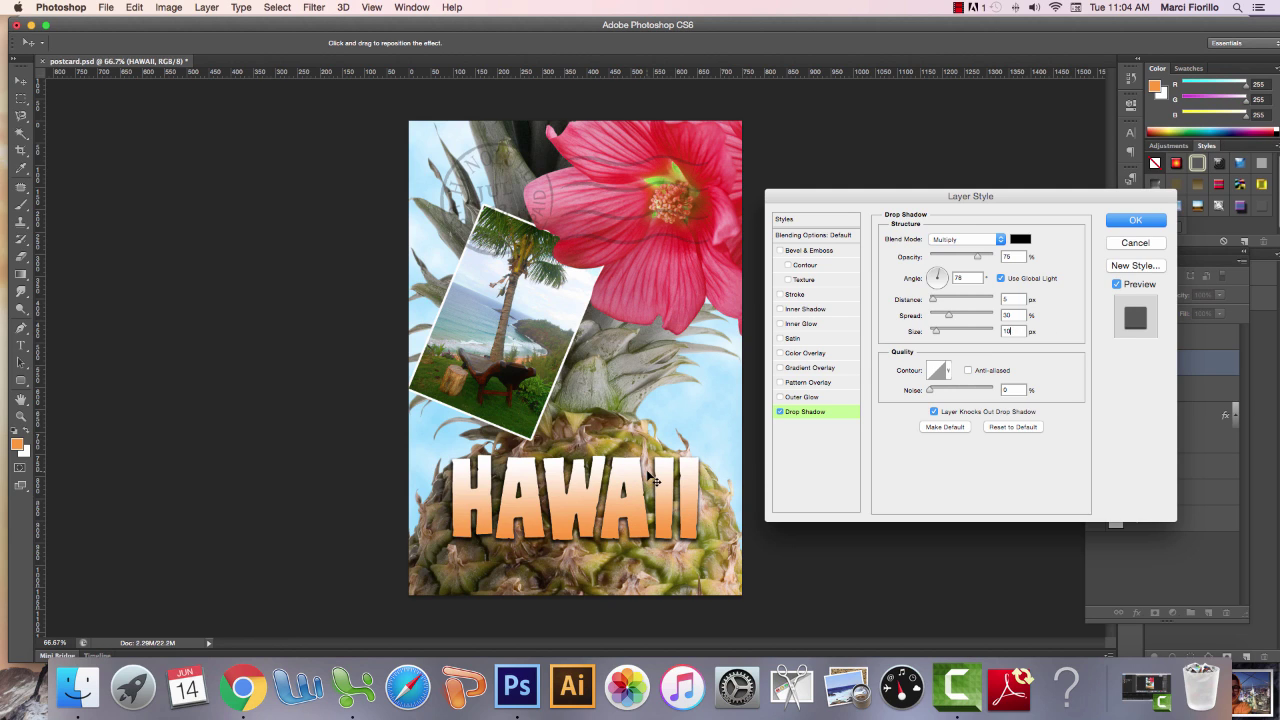
click(1135, 220)
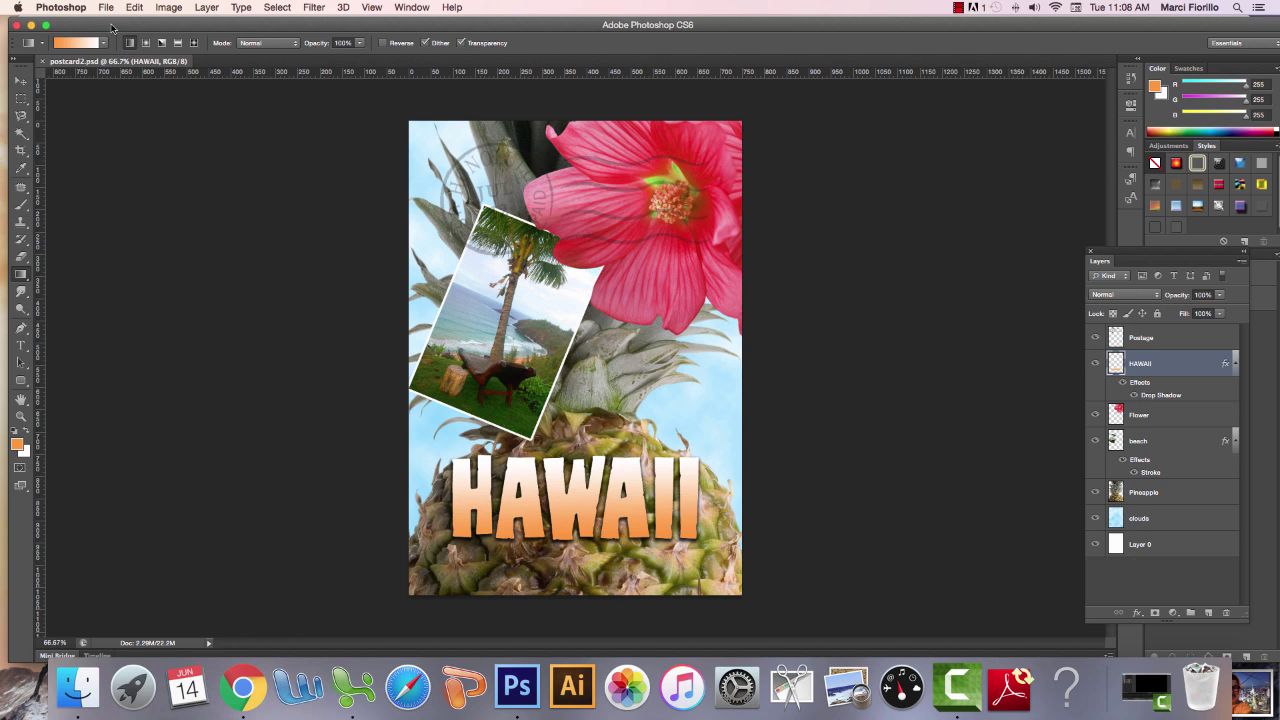
Step: Duplicate the postcard2.psd image as postcard3
click(160, 8)
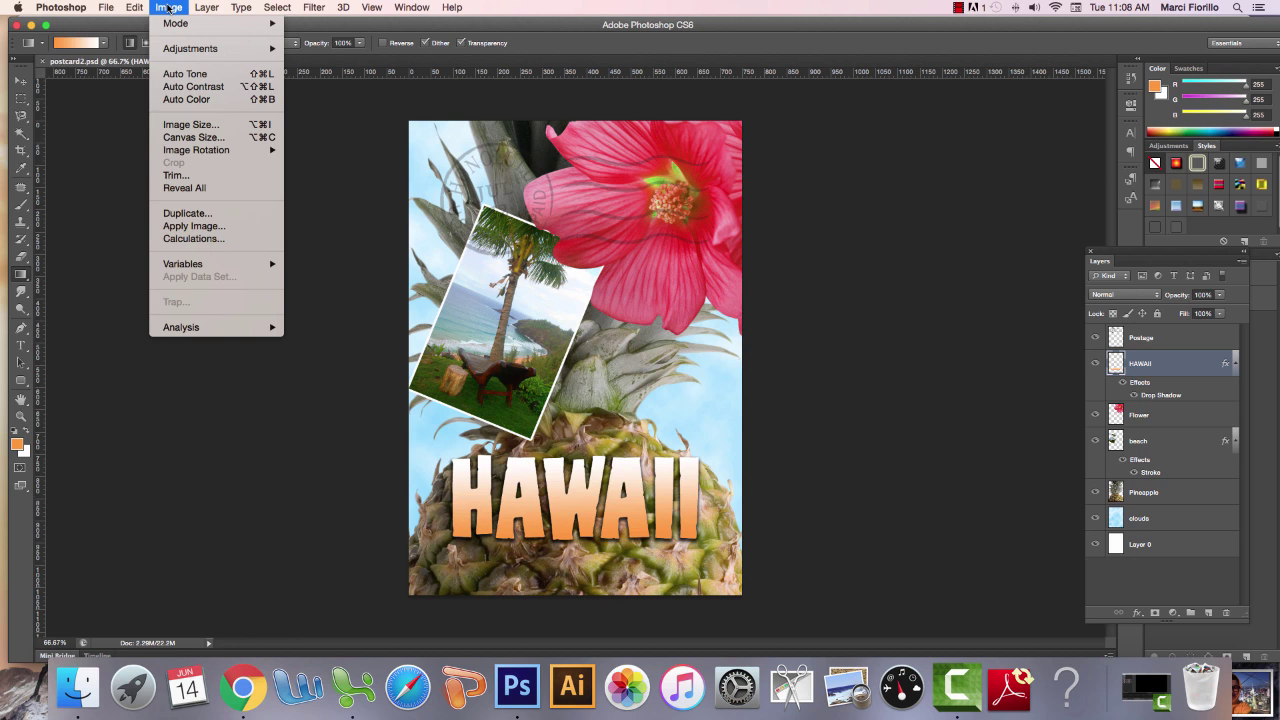
click(232, 214)
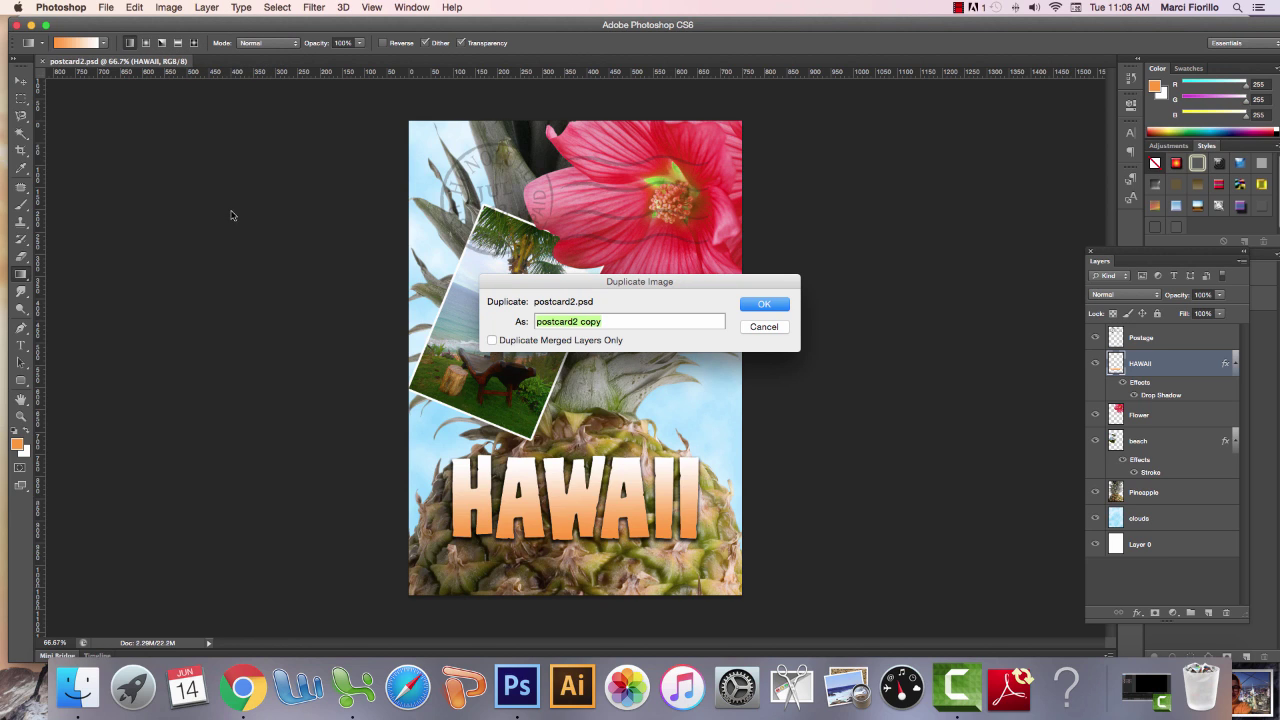
drag(574, 321, 606, 321)
text(3)
click(760, 304)
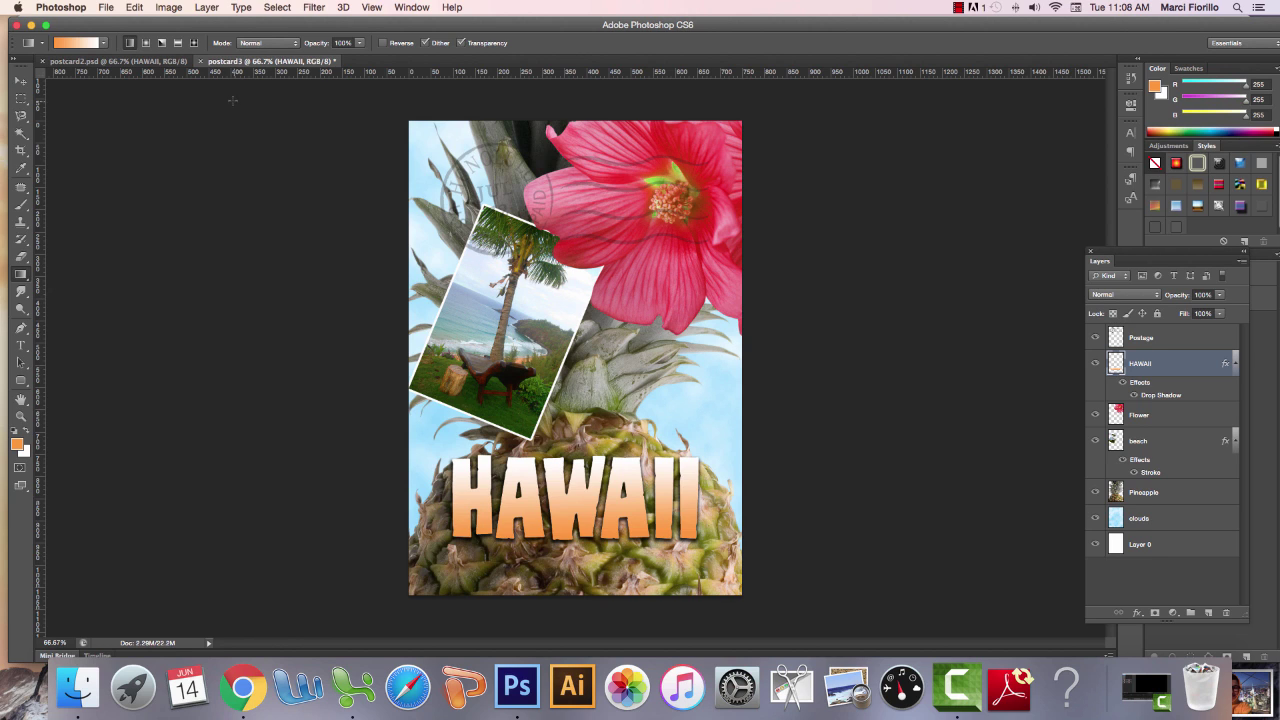
Step: Flatten the postcard3 copy into a single layer and compare it with the layered postcard2.psd
click(129, 62)
click(226, 62)
click(208, 8)
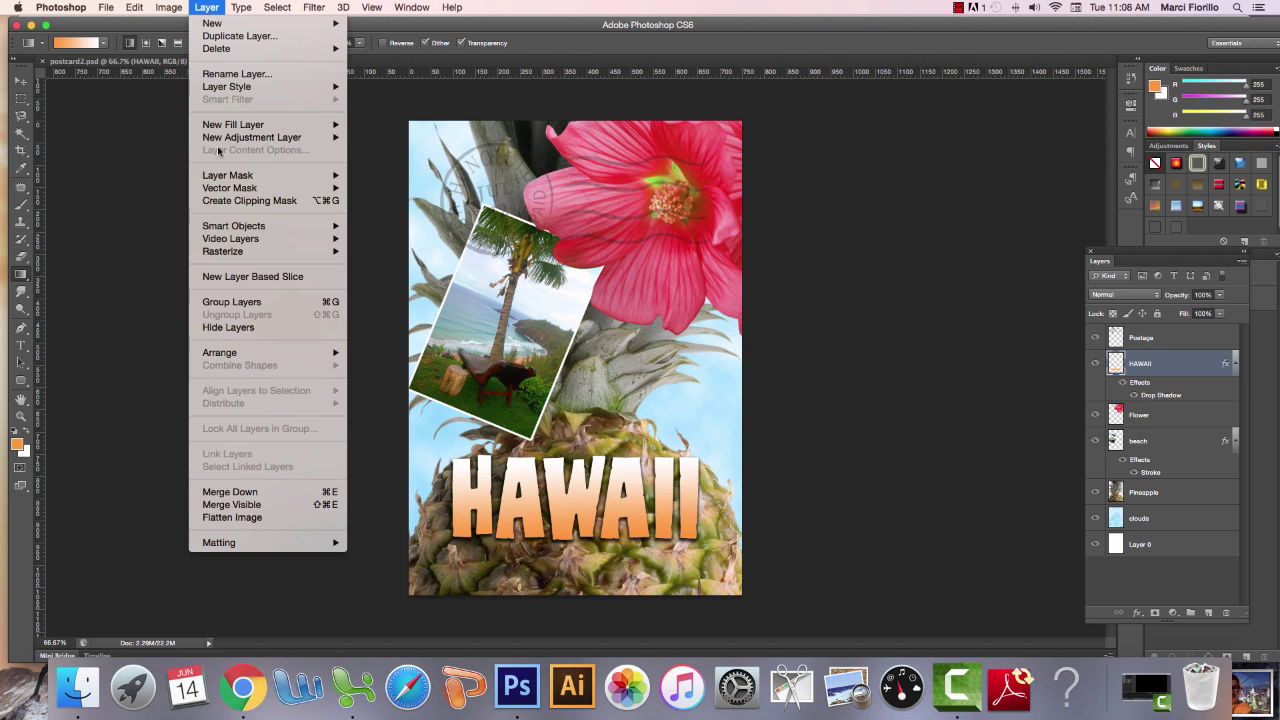
click(255, 518)
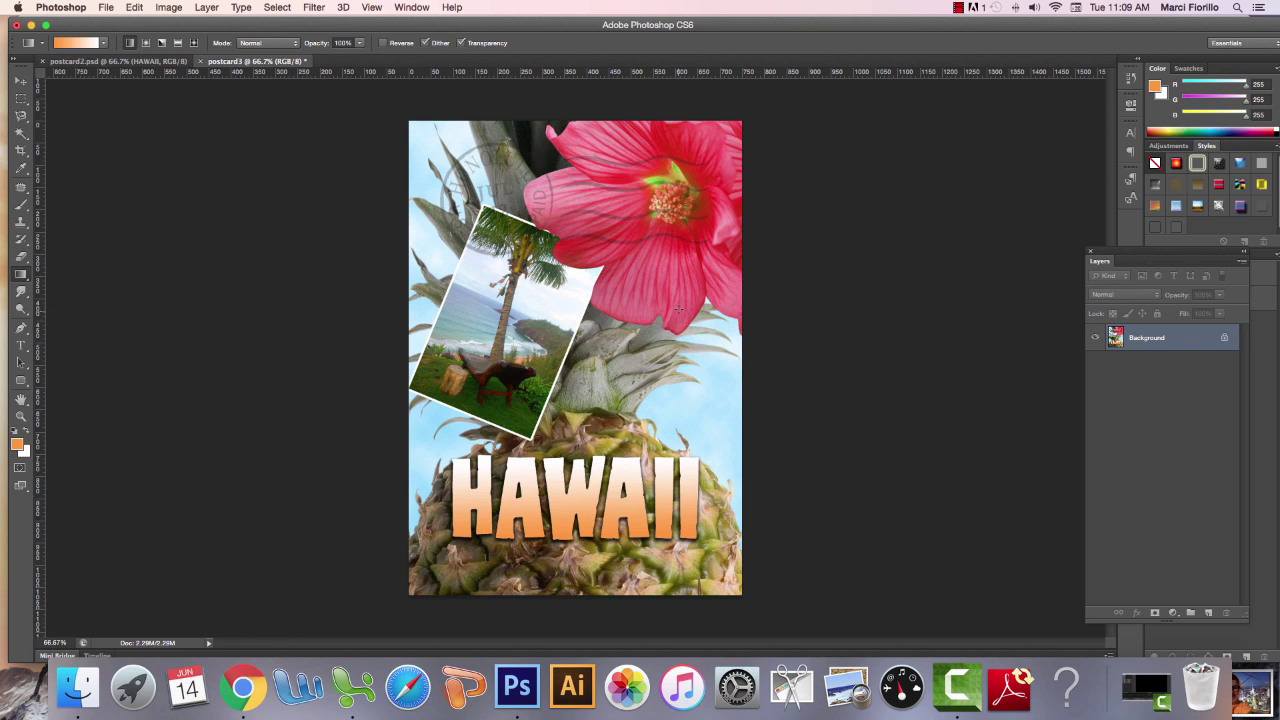
click(132, 61)
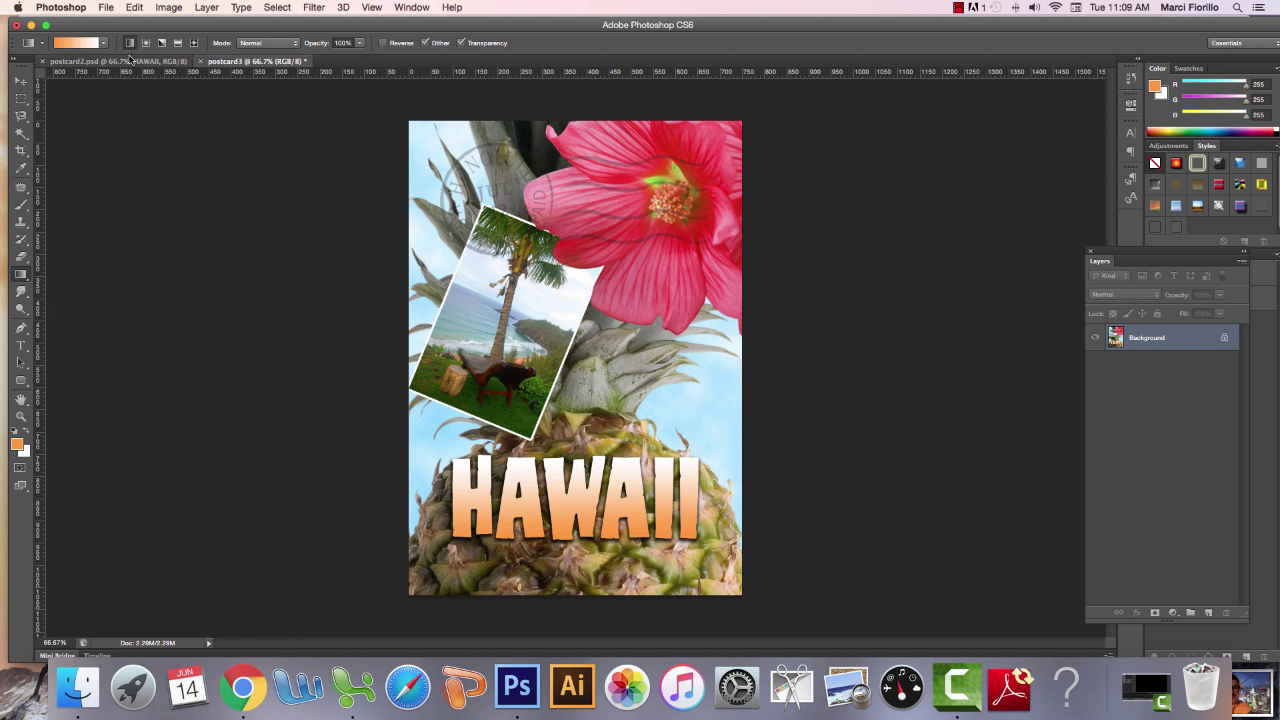
click(240, 60)
click(153, 64)
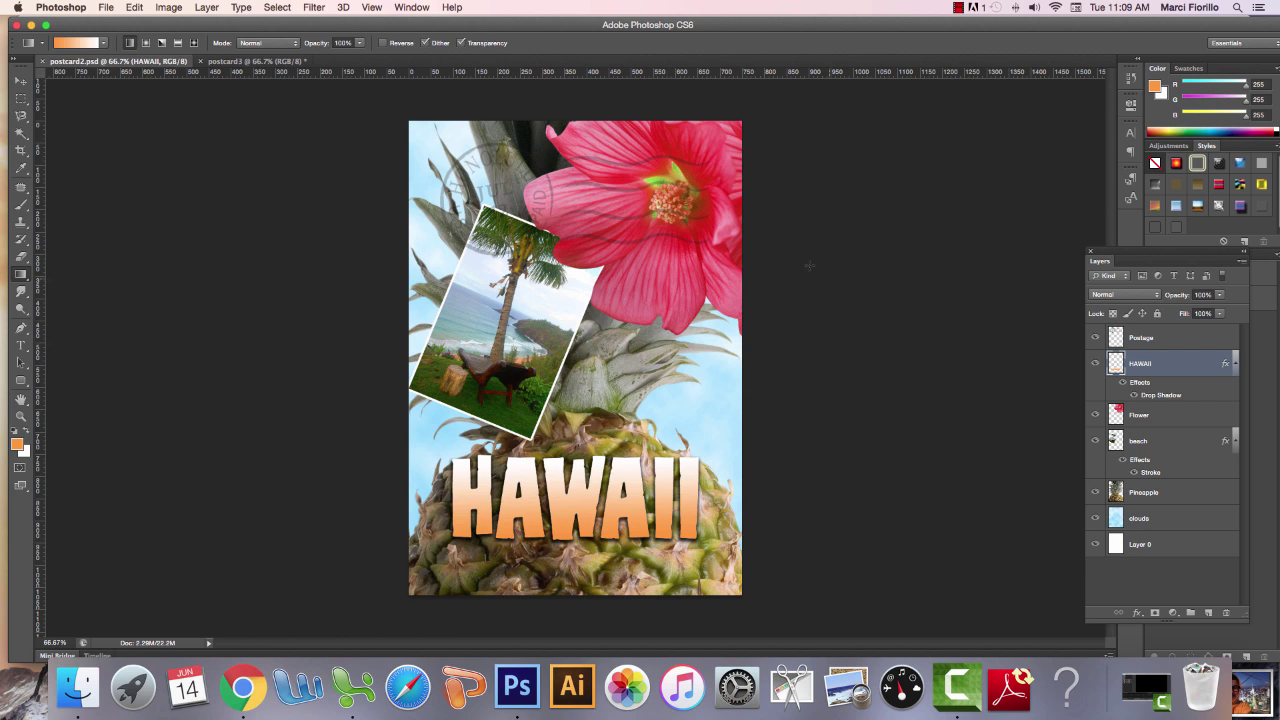
click(256, 62)
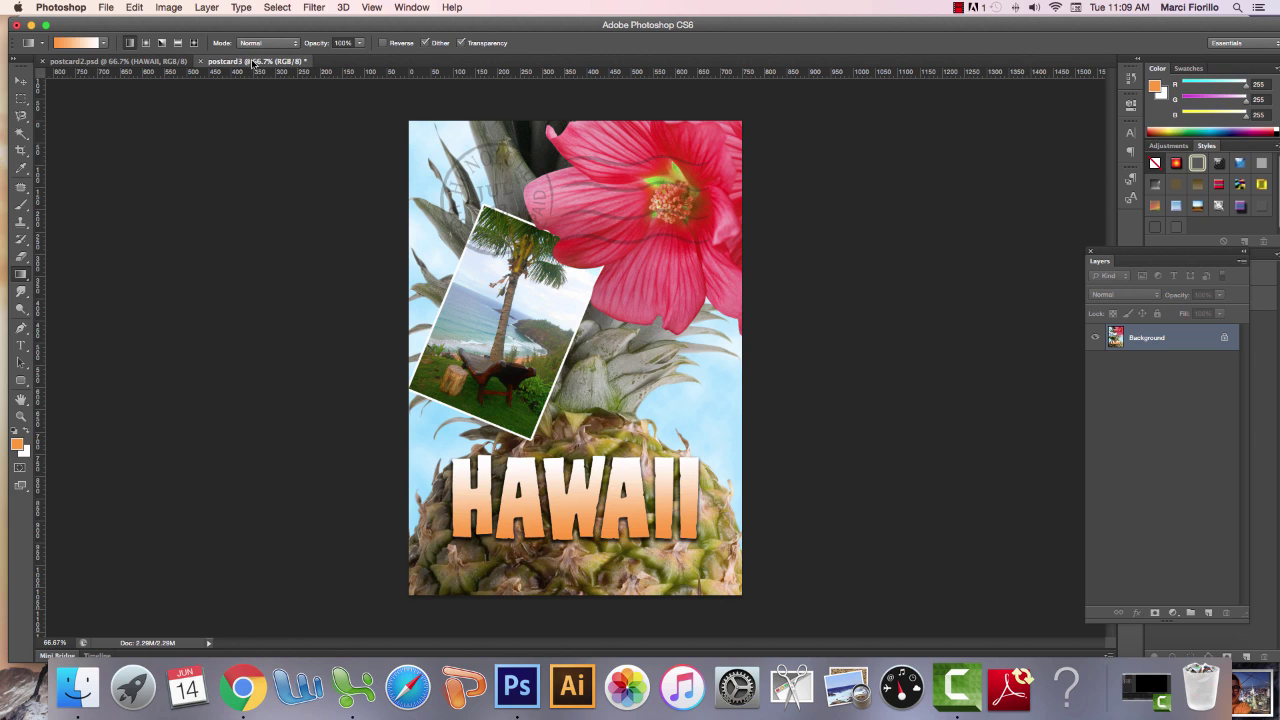